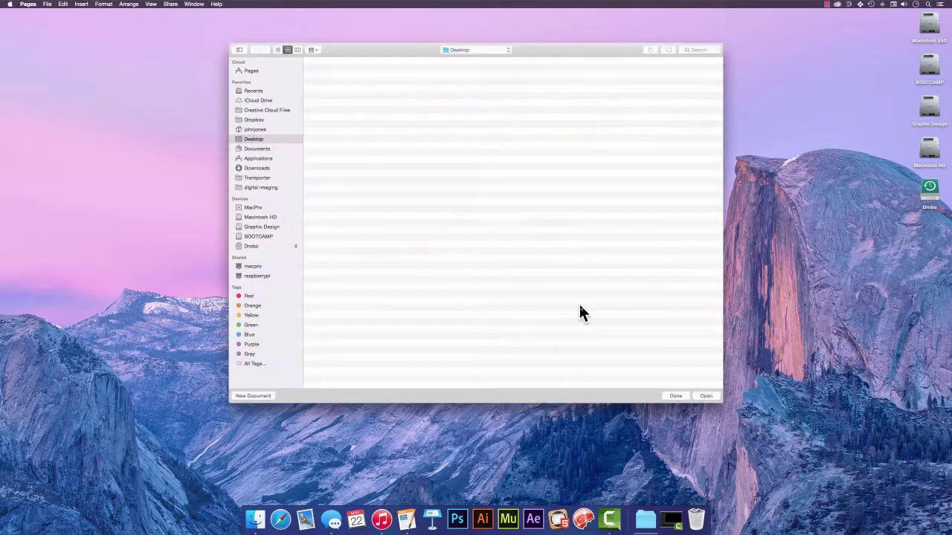
- Create a new document from the Blank template and enlarge its window so the whole page is visible
click(253, 396)
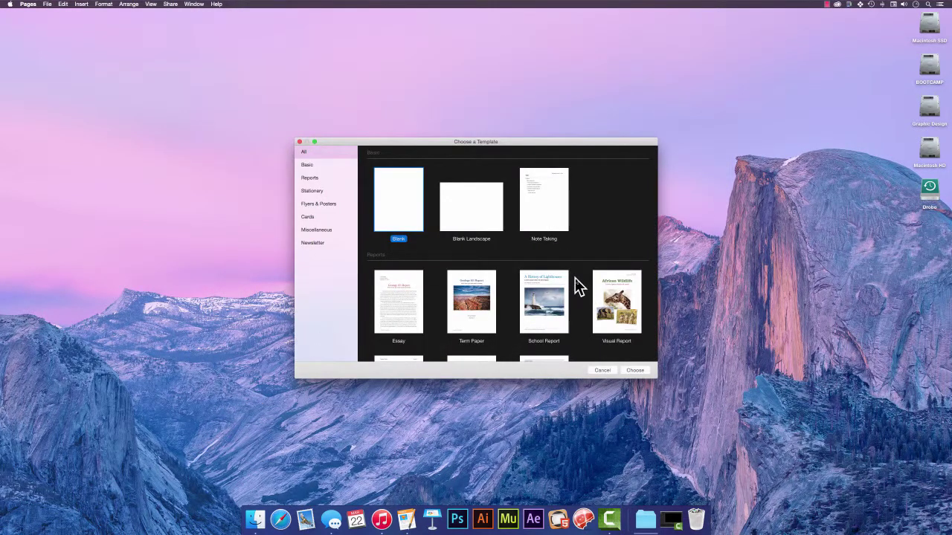
scroll(578, 287, down, 8)
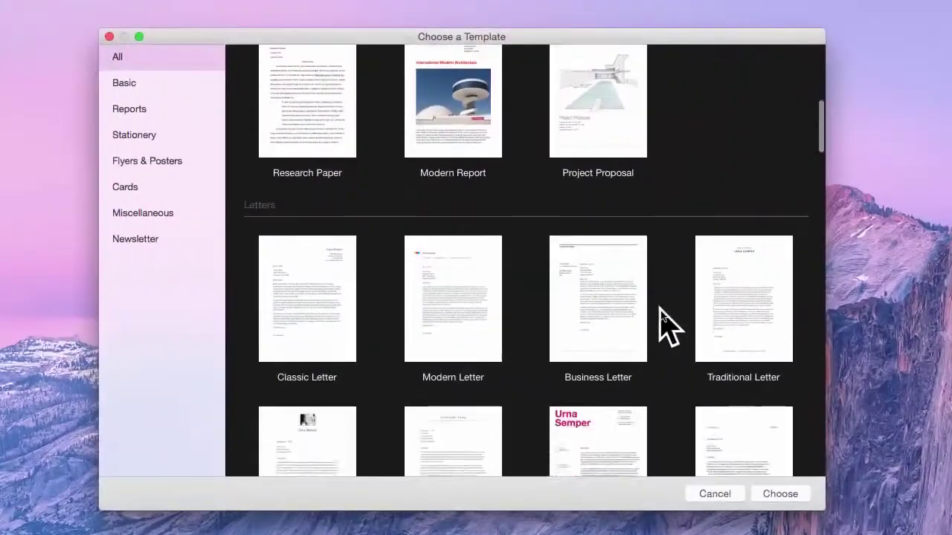
scroll(664, 322, down, 12)
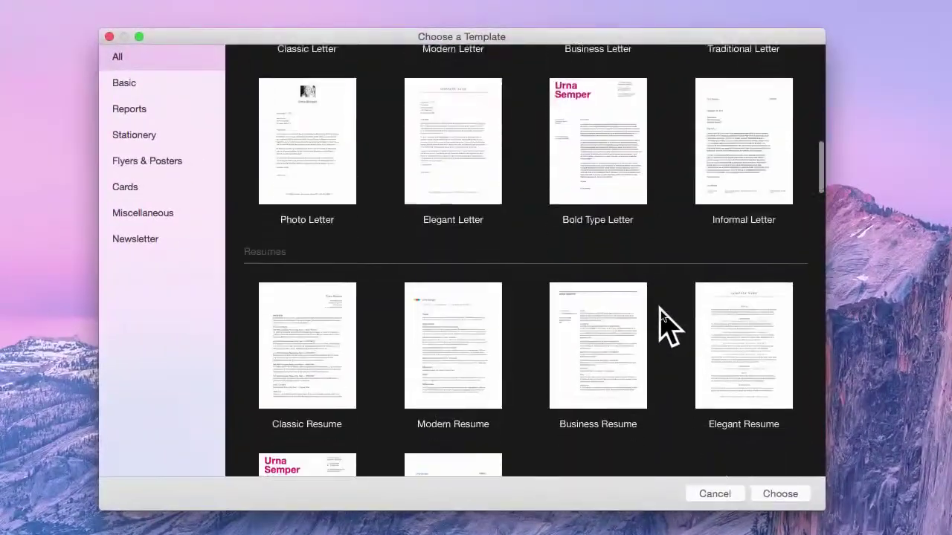
scroll(665, 322, down, 15)
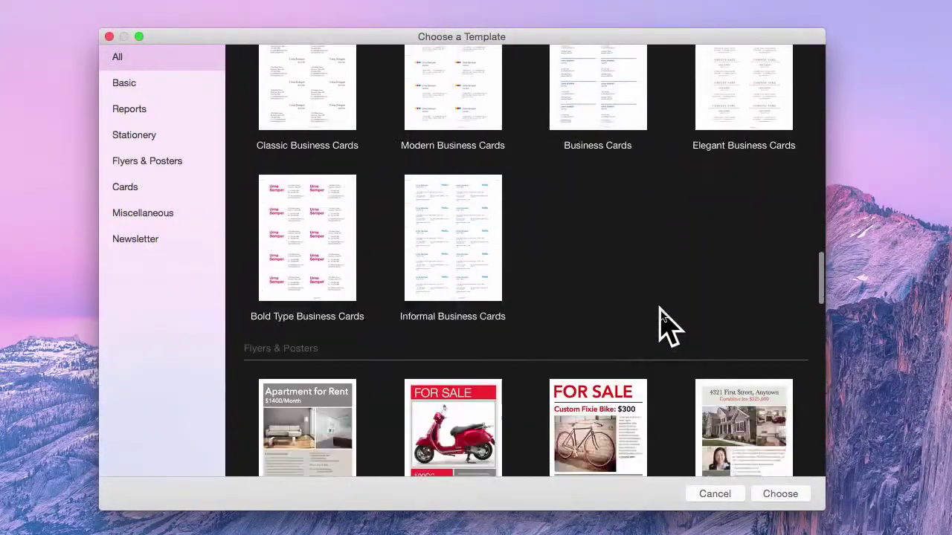
scroll(665, 322, down, 6)
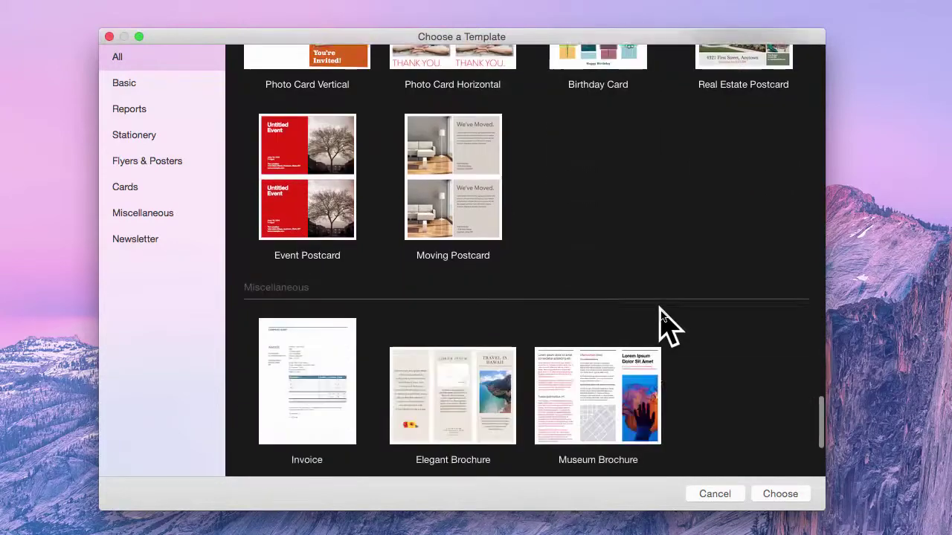
scroll(664, 322, up, 20)
scroll(664, 322, up, 10)
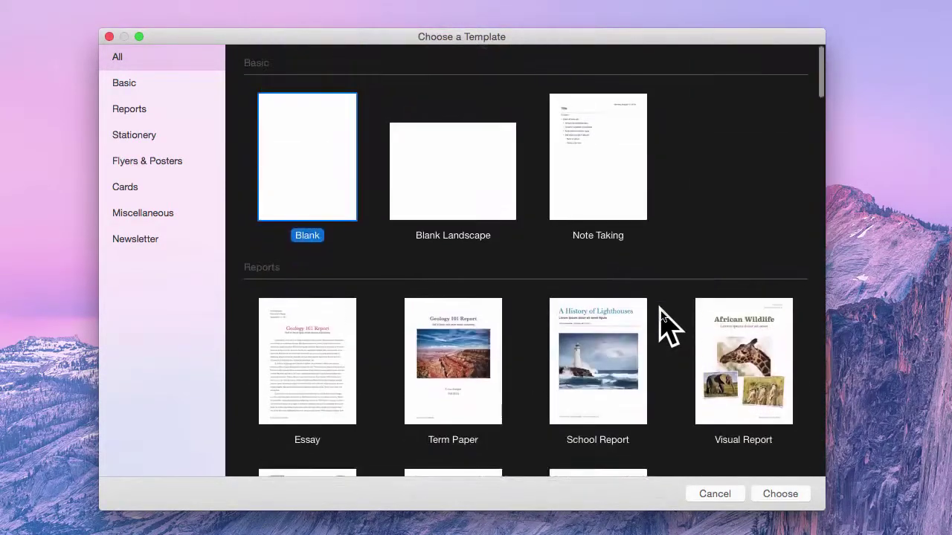
double_click(313, 154)
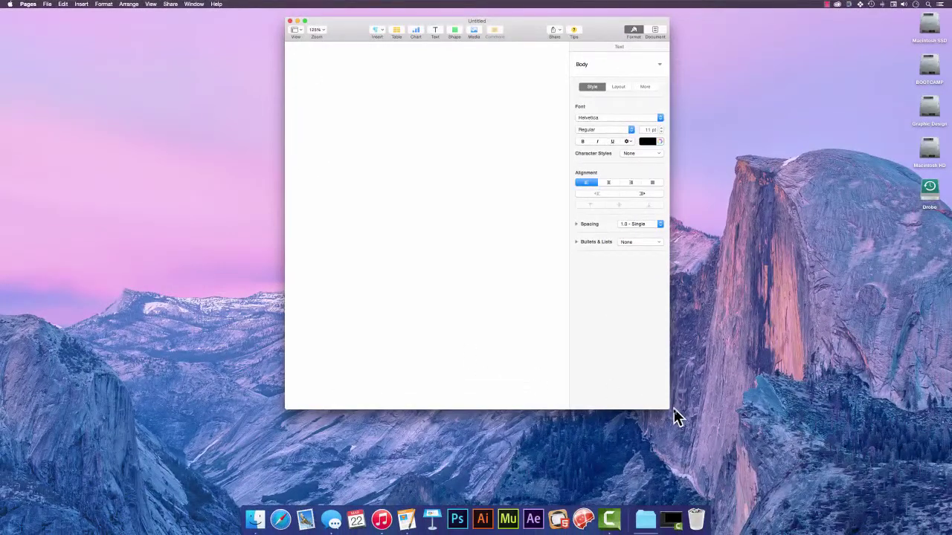
drag(667, 407, 762, 491)
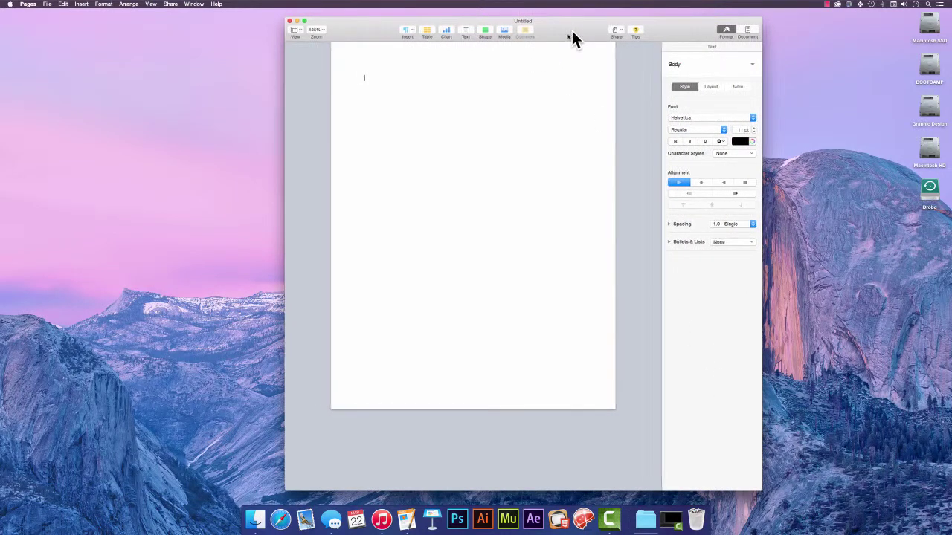
drag(570, 34, 559, 45)
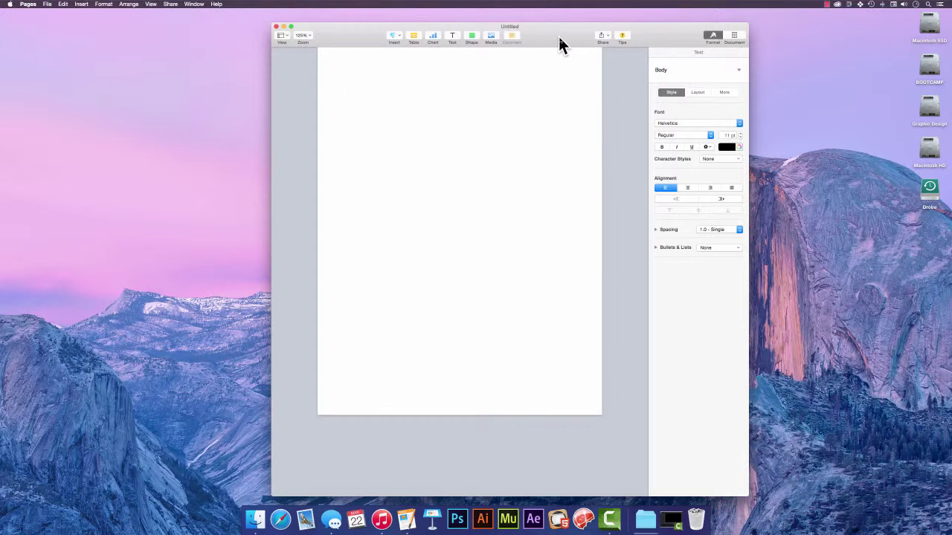
- Insert a square shape and stretch it into a banner across the full width of the page's top
click(470, 35)
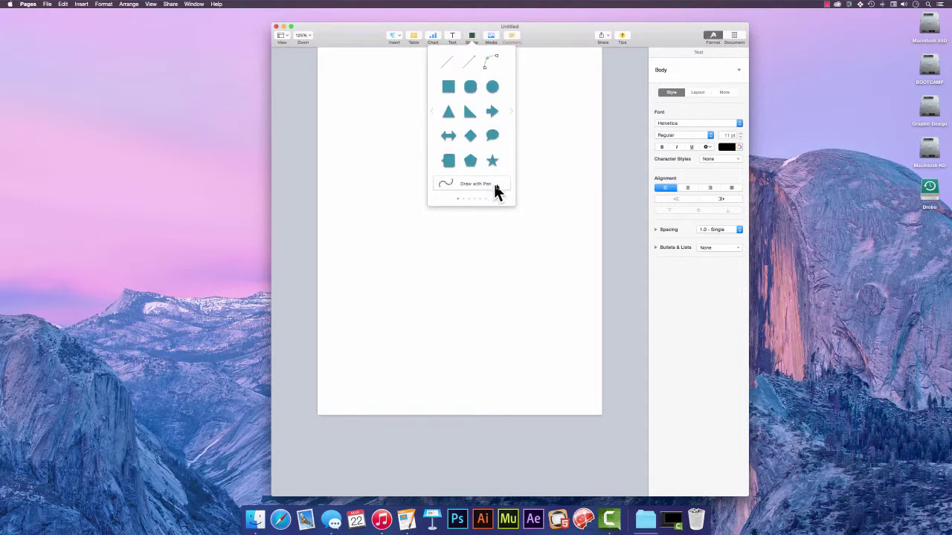
click(449, 87)
drag(457, 124, 602, 105)
- Fill the banner with the image bg_april2015.png from the images folder on the Graphic Design drive
click(712, 145)
click(673, 137)
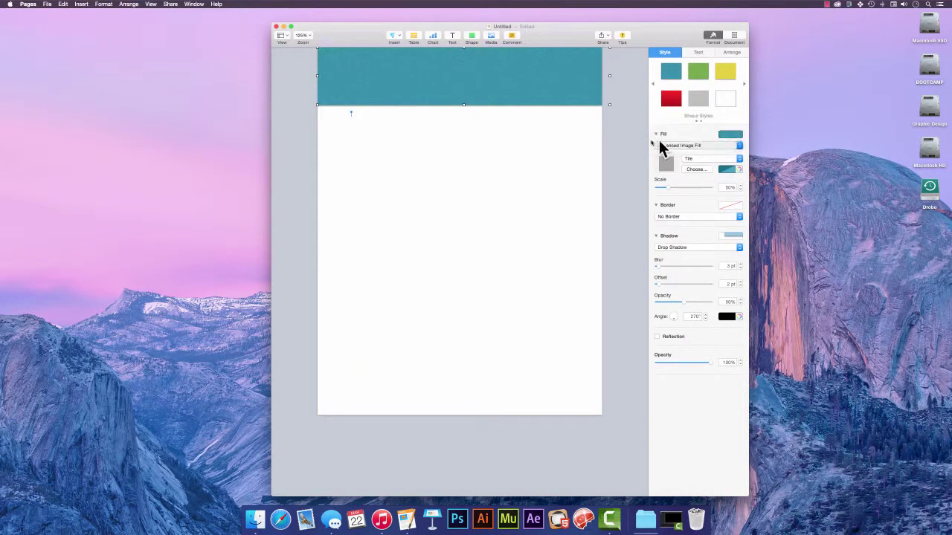
click(708, 168)
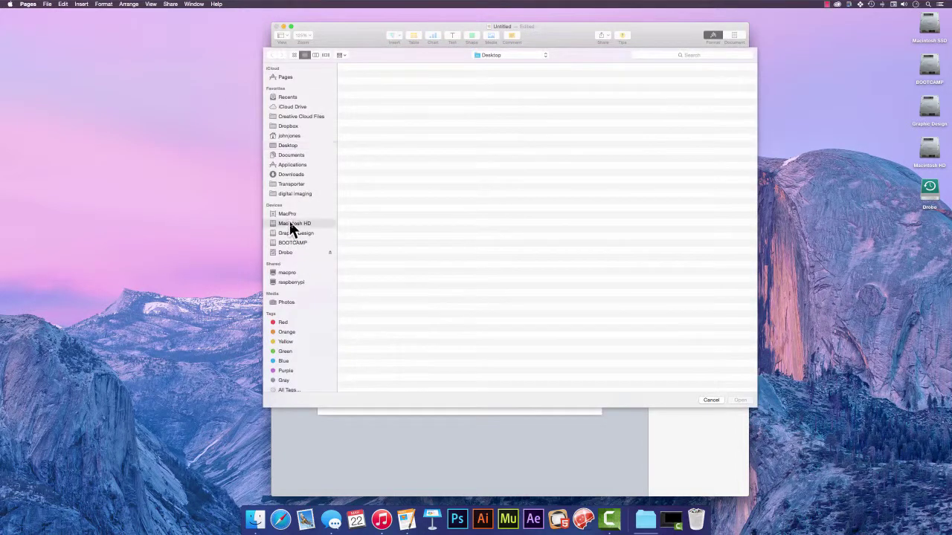
click(289, 223)
click(302, 233)
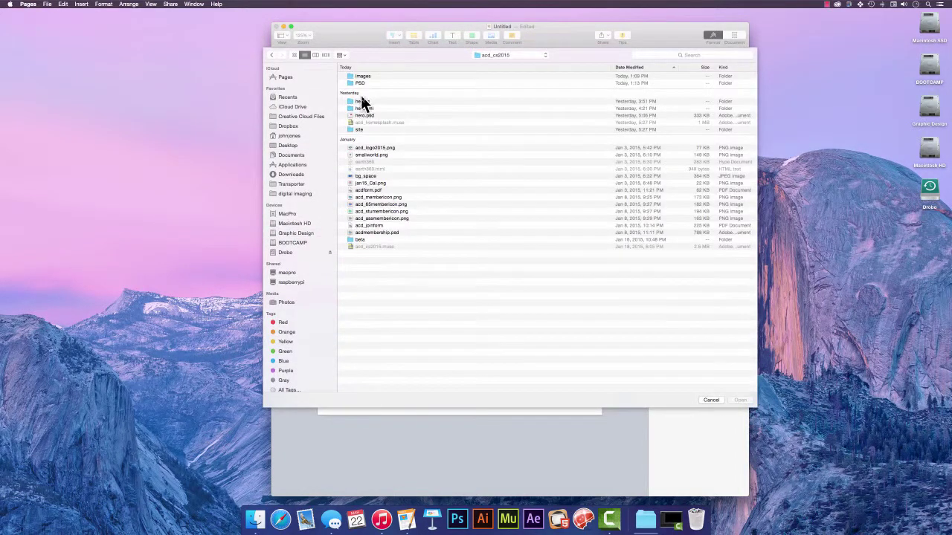
double_click(362, 74)
click(374, 130)
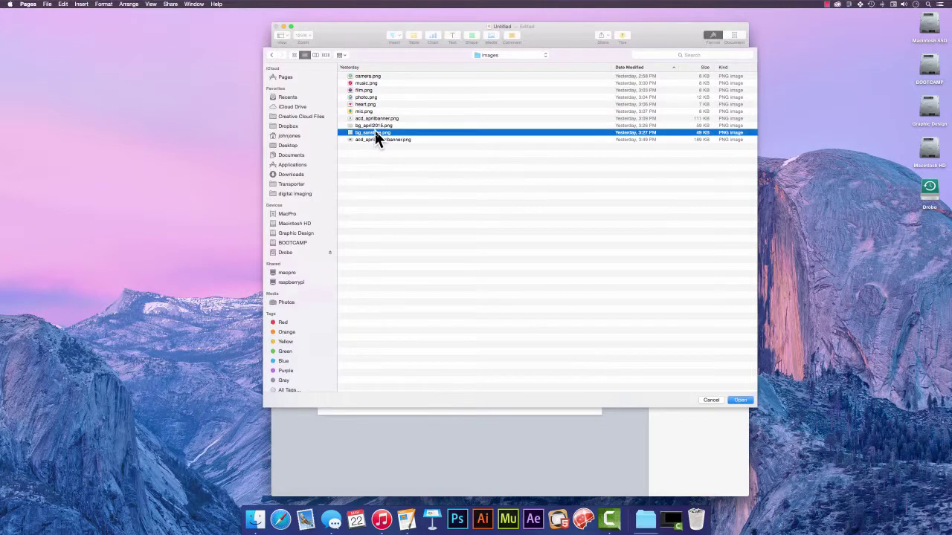
key(space)
key(space)
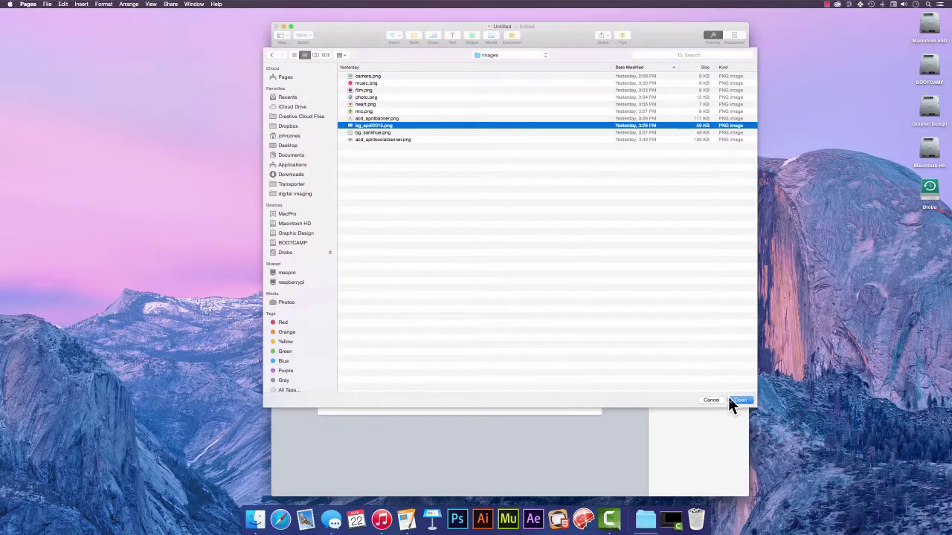
click(733, 399)
- Scale the banner's tiled image fill to 31% and set its shadow to None
drag(684, 188, 659, 187)
click(672, 248)
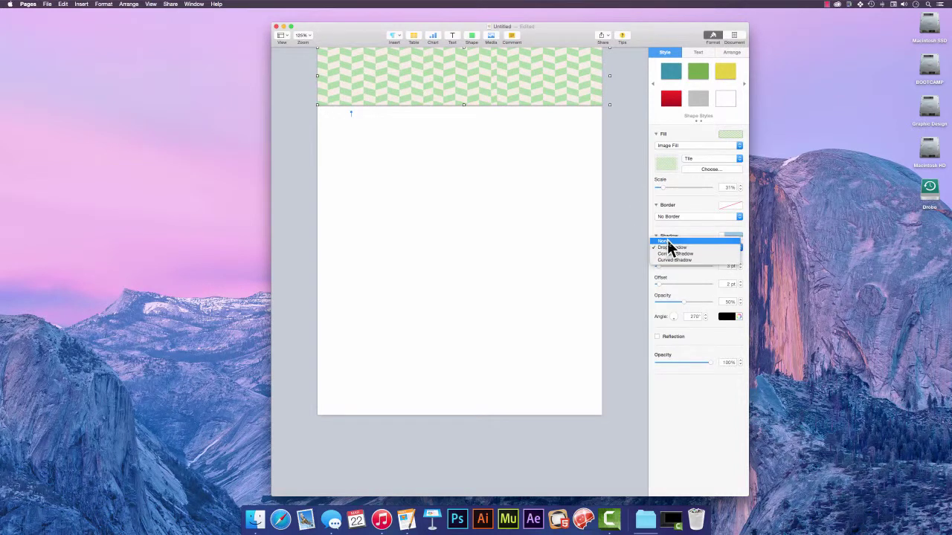
click(671, 244)
click(627, 141)
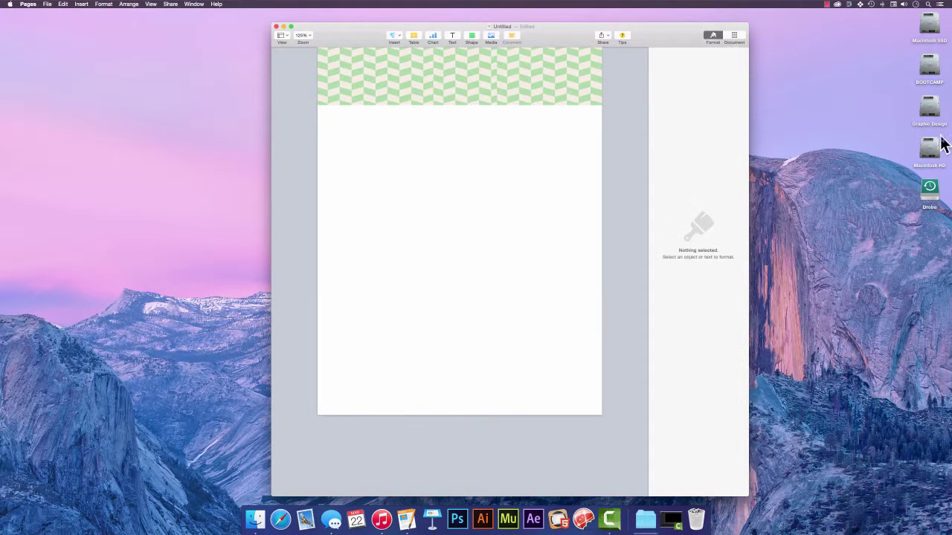
- Place acd_logo2015.png from the Graphic Design drive on the page and shrink it to overlap the banner's left end
click(930, 110)
double_click(928, 110)
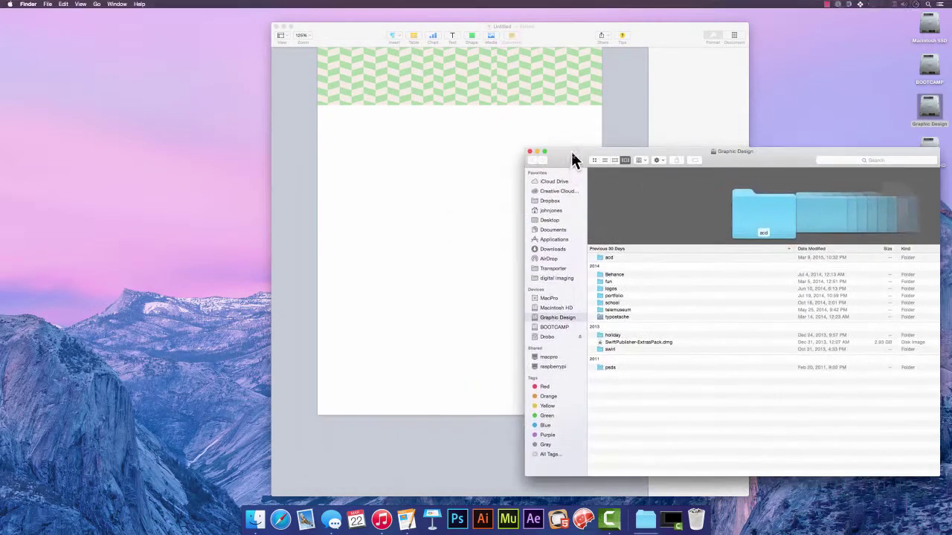
click(604, 260)
double_click(600, 258)
click(627, 299)
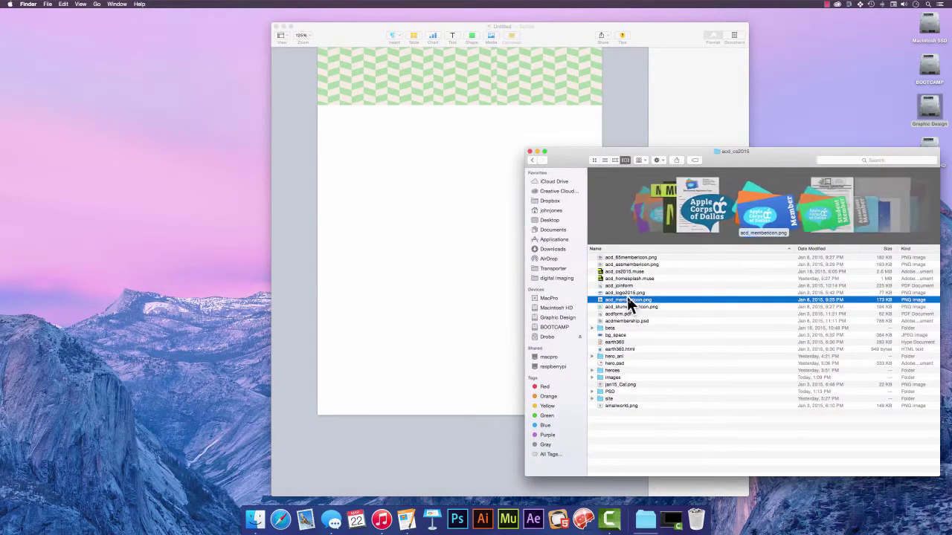
drag(624, 293, 462, 134)
click(504, 175)
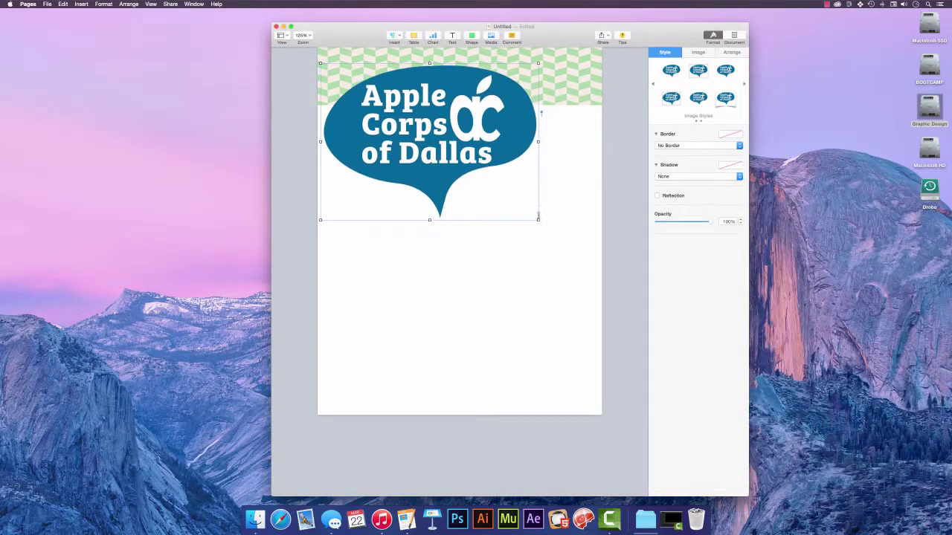
drag(536, 216, 397, 88)
- Add a text box below the banner, beside the logo's tip, and enlarge it to cover the main page area
click(452, 35)
drag(467, 224, 447, 133)
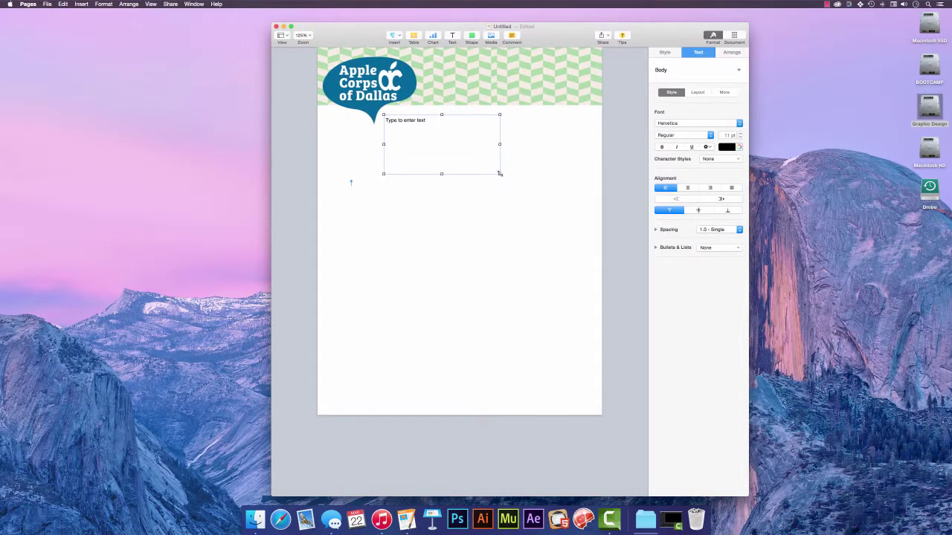
drag(501, 174, 588, 365)
- Set the main text box's placeholder text to Myriad Pro at 13 pt
click(491, 246)
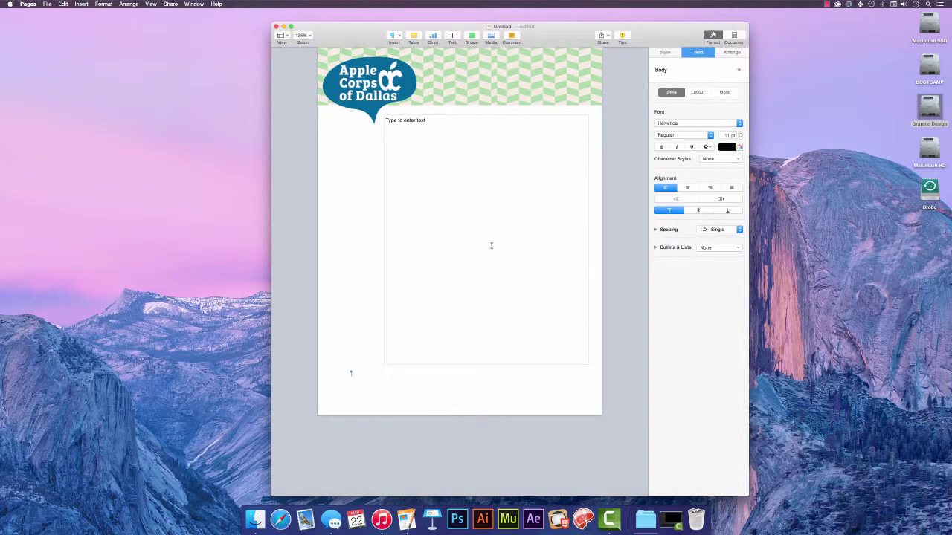
click(671, 124)
scroll(705, 272, up, 15)
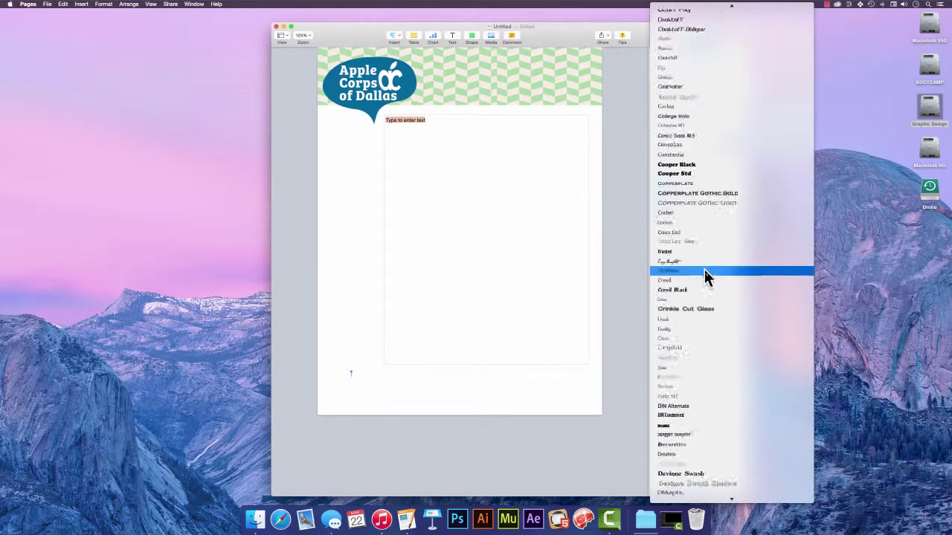
scroll(704, 272, down, 20)
scroll(706, 276, up, 1)
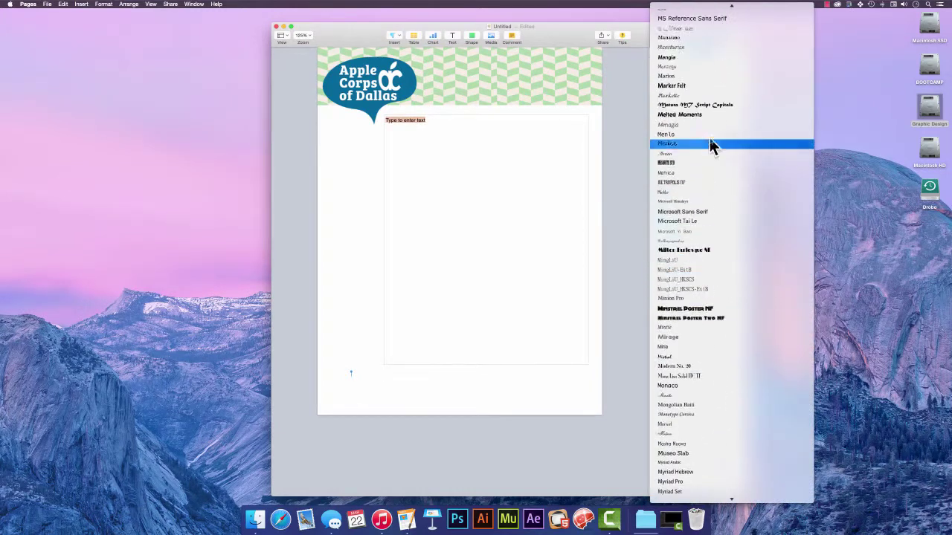
click(673, 481)
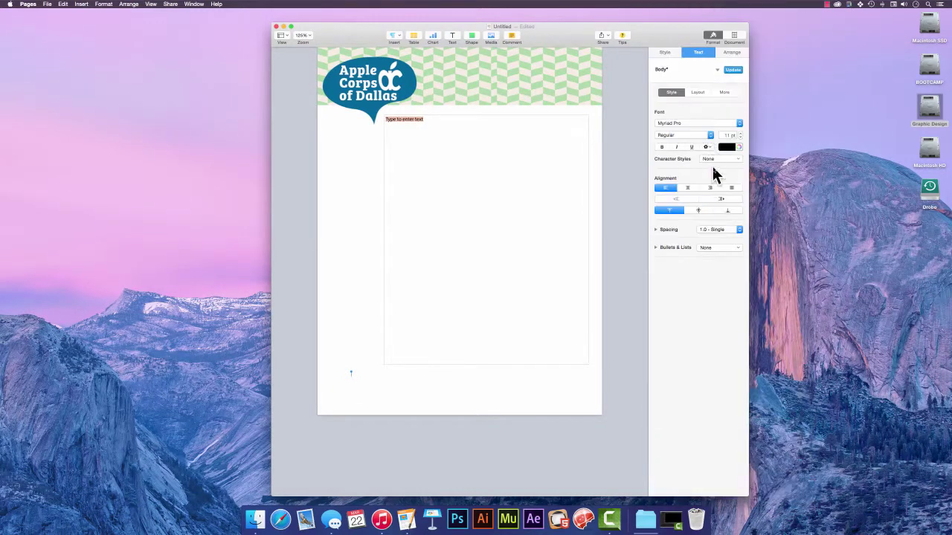
click(740, 138)
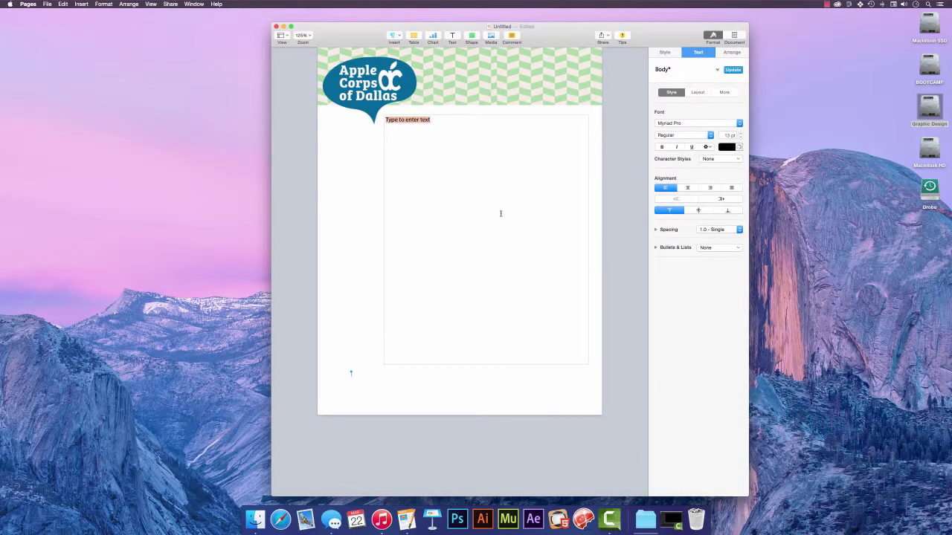
- Narrow the main text box from its left side and place a smaller text box in the left column beneath the logo
click(385, 212)
drag(384, 240, 400, 239)
click(450, 38)
drag(423, 142, 397, 200)
drag(485, 334, 384, 155)
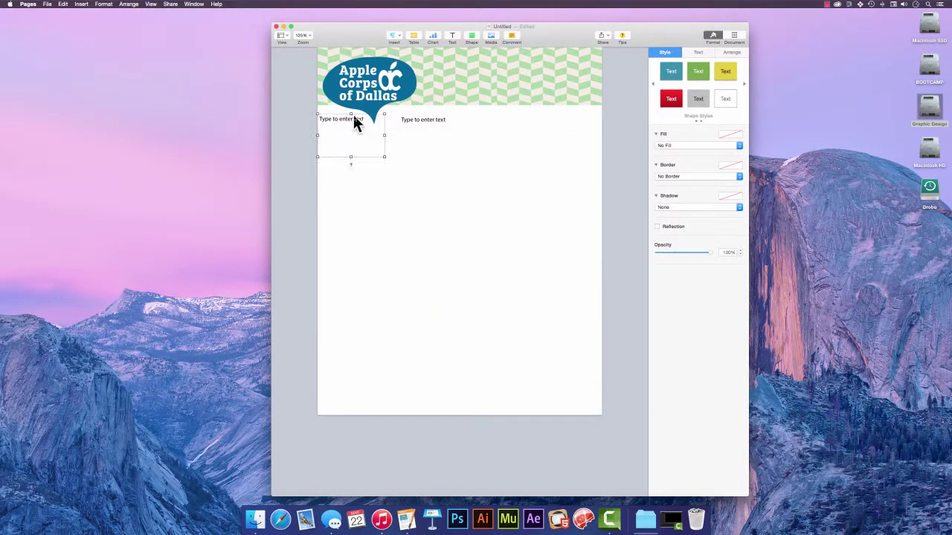
click(355, 119)
text(www.acd.us)
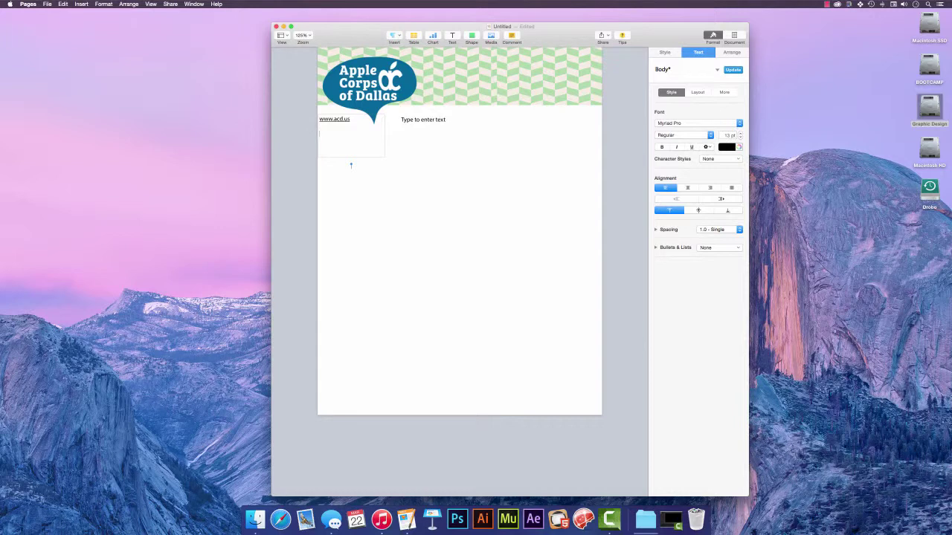
key(super+a)
click(714, 156)
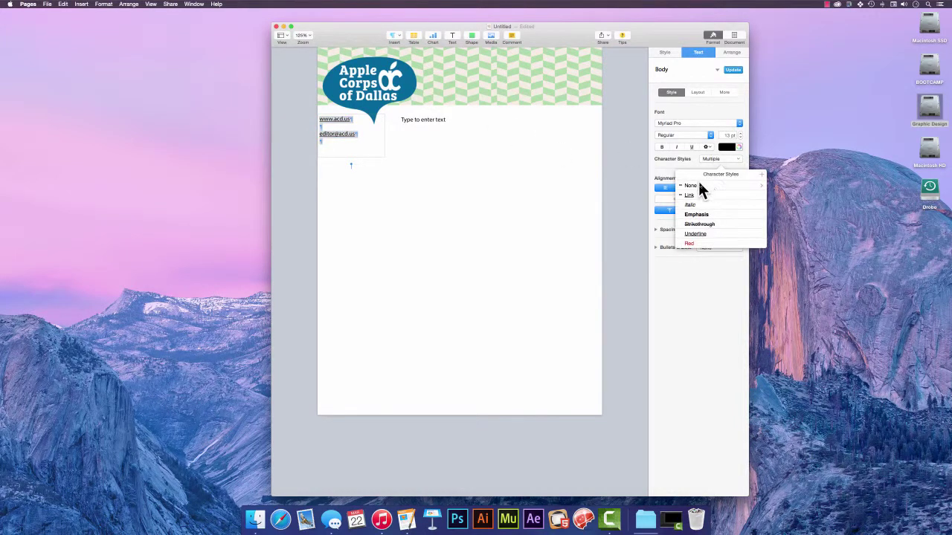
click(699, 182)
click(291, 160)
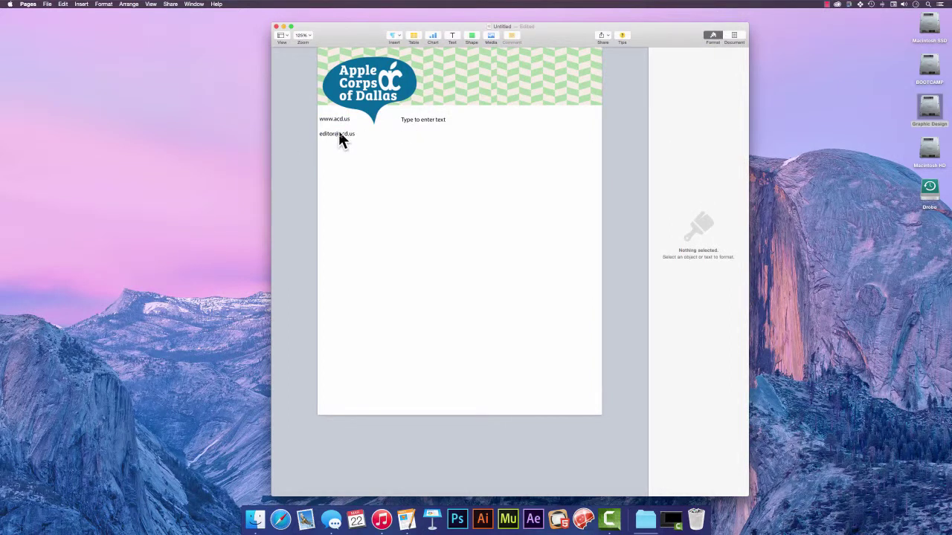
double_click(338, 134)
key(super+a)
click(718, 229)
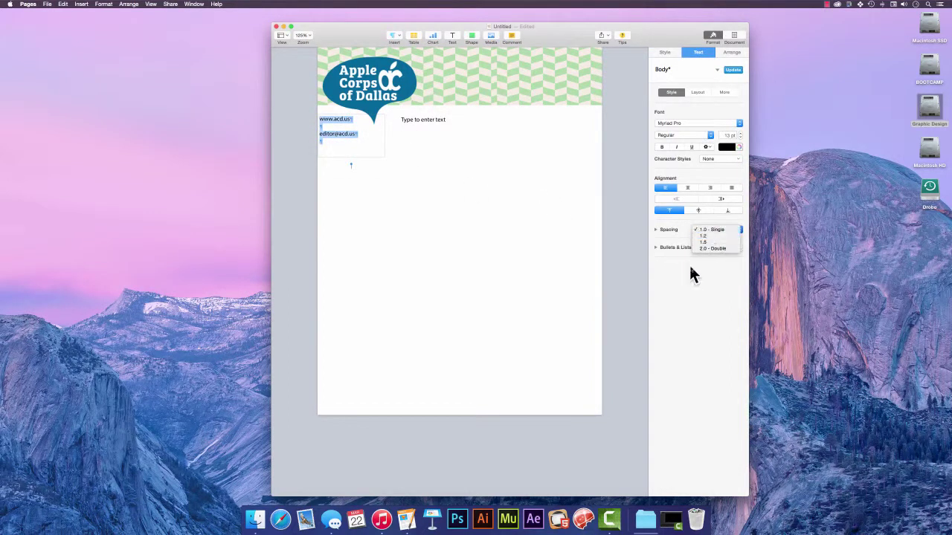
click(656, 229)
click(686, 241)
click(681, 249)
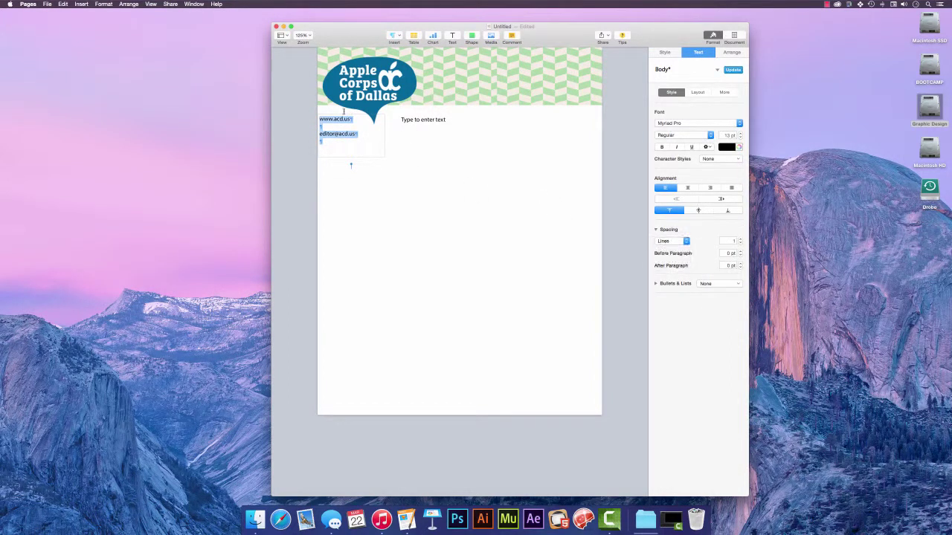
click(301, 134)
- Remove the blank line between the web address and the e-mail address and shrink the small text box
click(349, 145)
mouse_move(382, 155)
mouse_down()
mouse_move(365, 138)
mouse_move(365, 149)
mouse_up()
click(251, 163)
click(297, 149)
click(431, 272)
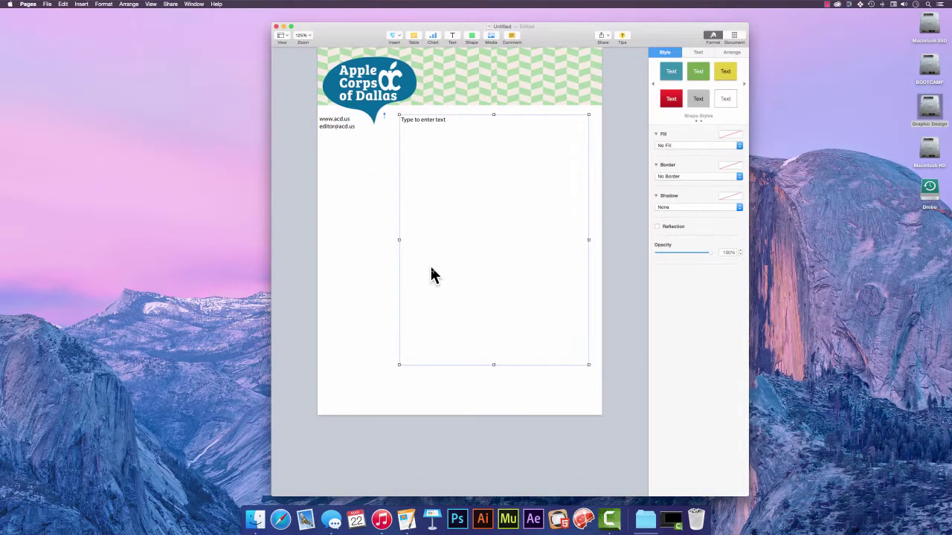
click(283, 264)
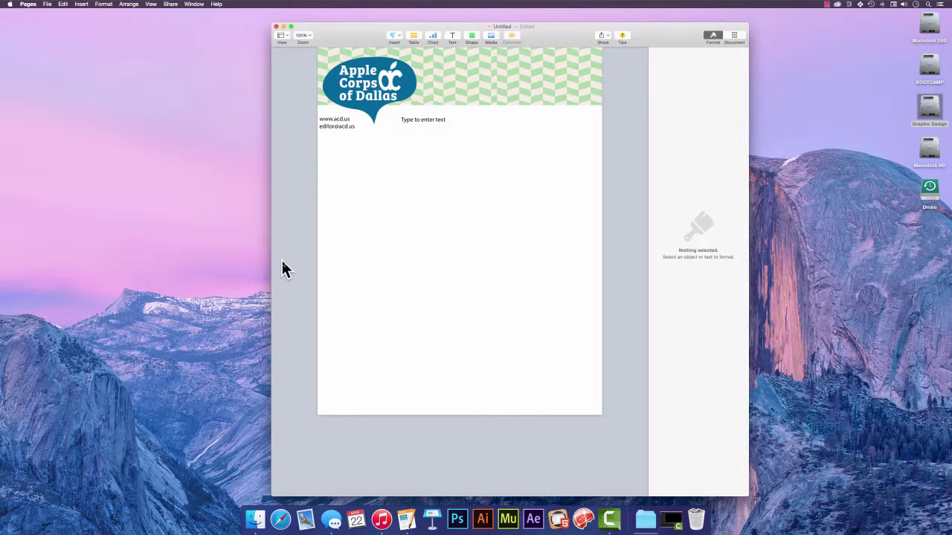
- Duplicate the patterned banner to the bottom edge of the page and resize the copy to about 1.29 in high
click(558, 88)
drag(558, 86, 607, 396)
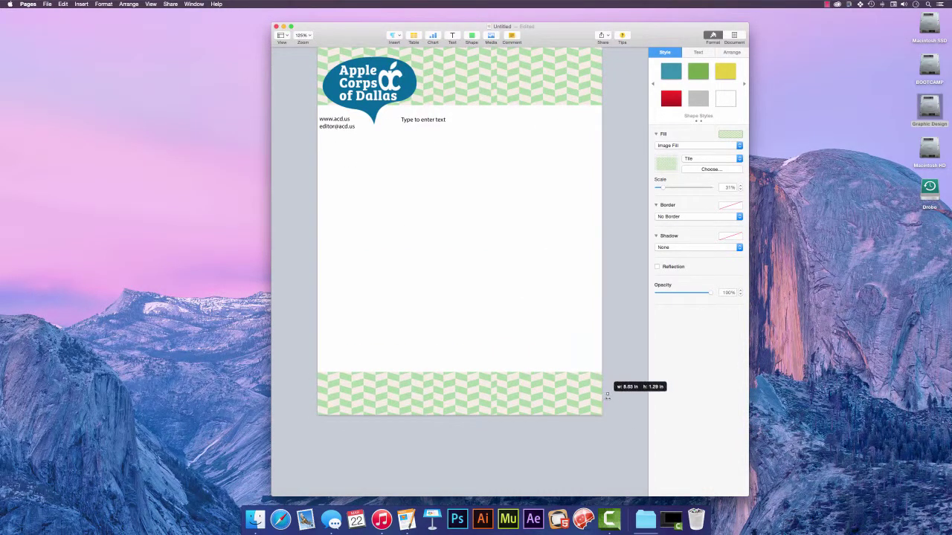
click(643, 282)
drag(354, 39, 329, 41)
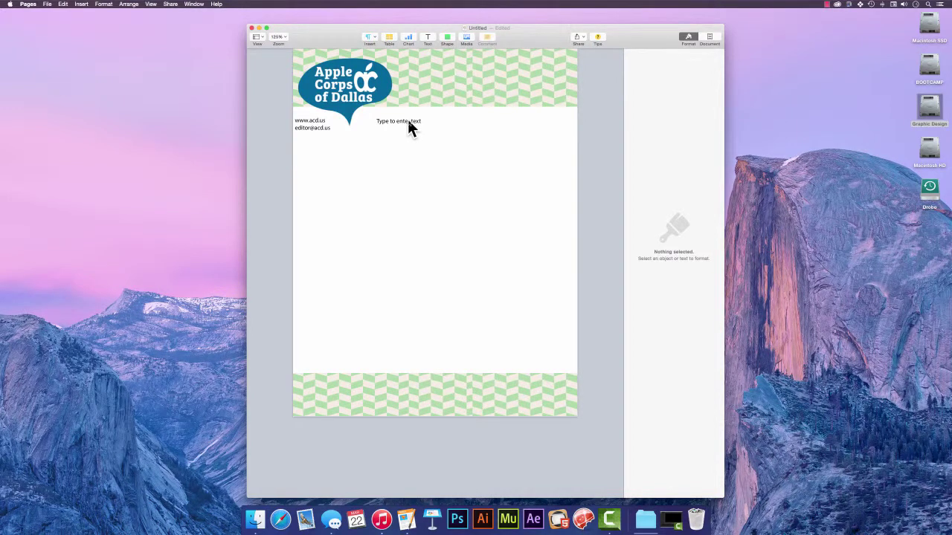
mouse_move(346, 33)
mouse_down()
mouse_move(329, 36)
mouse_move(338, 35)
mouse_up()
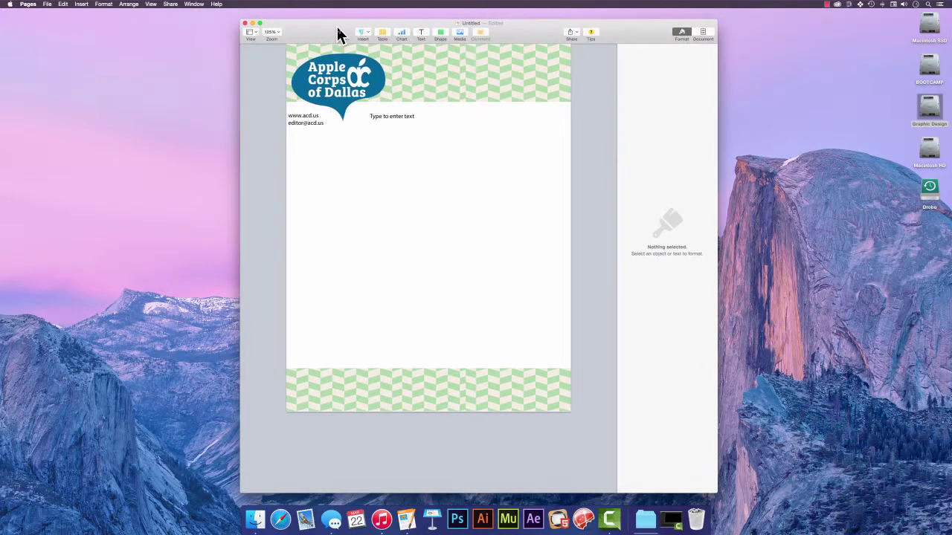
- Save the document as a custom template in the Template Chooser and name it ACD Stationary
click(51, 3)
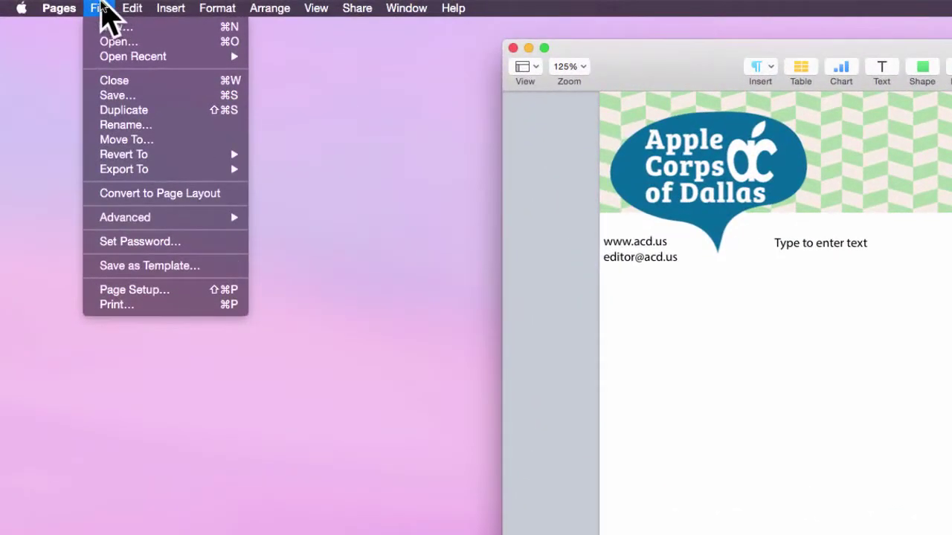
click(185, 268)
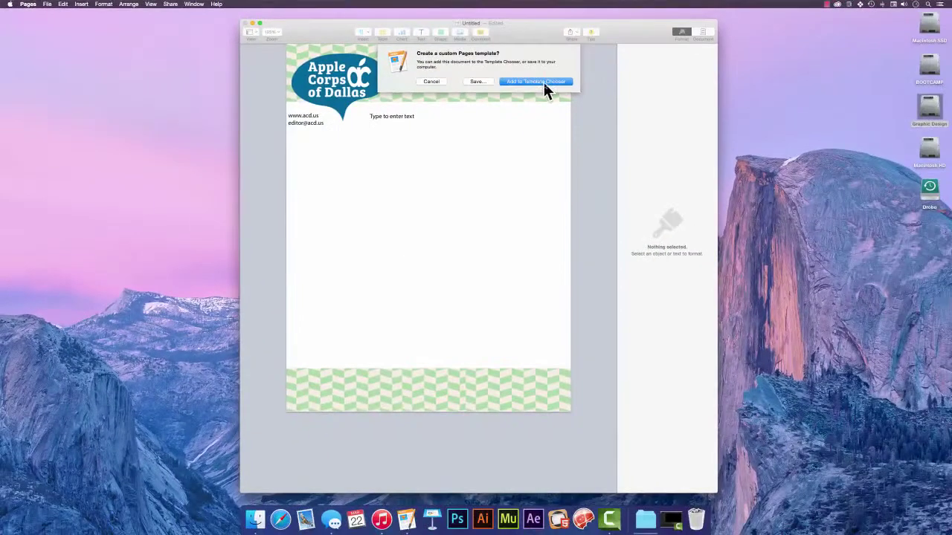
click(534, 82)
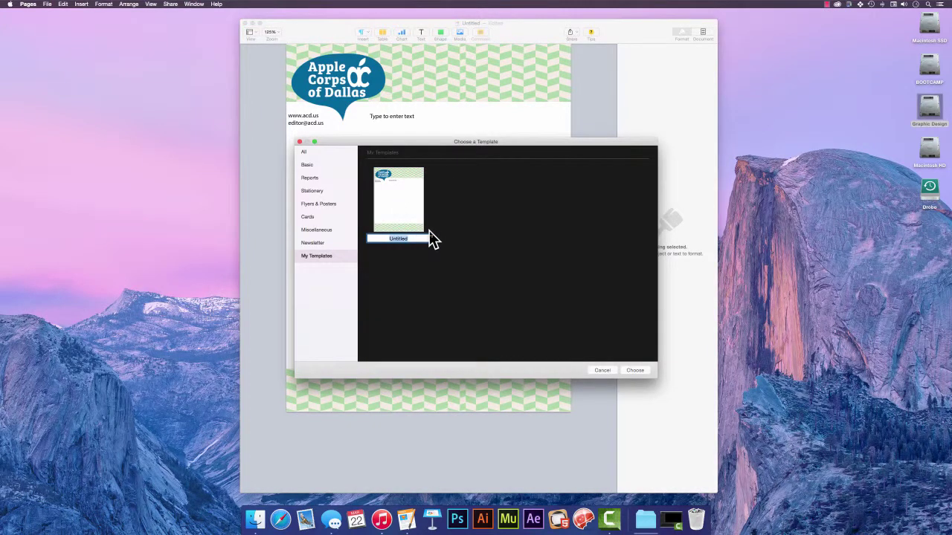
text(ACD Stationary)
key(Return)
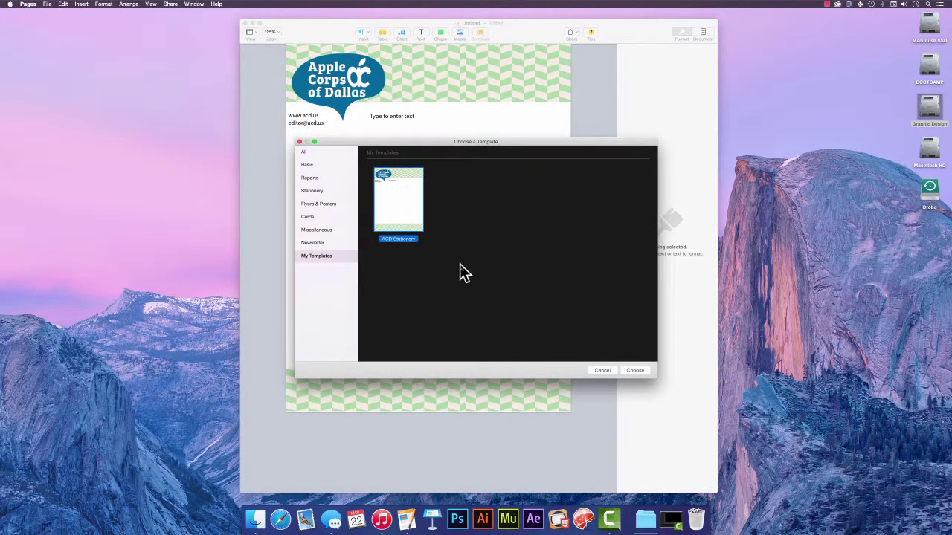
- Close the Template Chooser and the untitled document, deleting the document instead of saving it
click(299, 141)
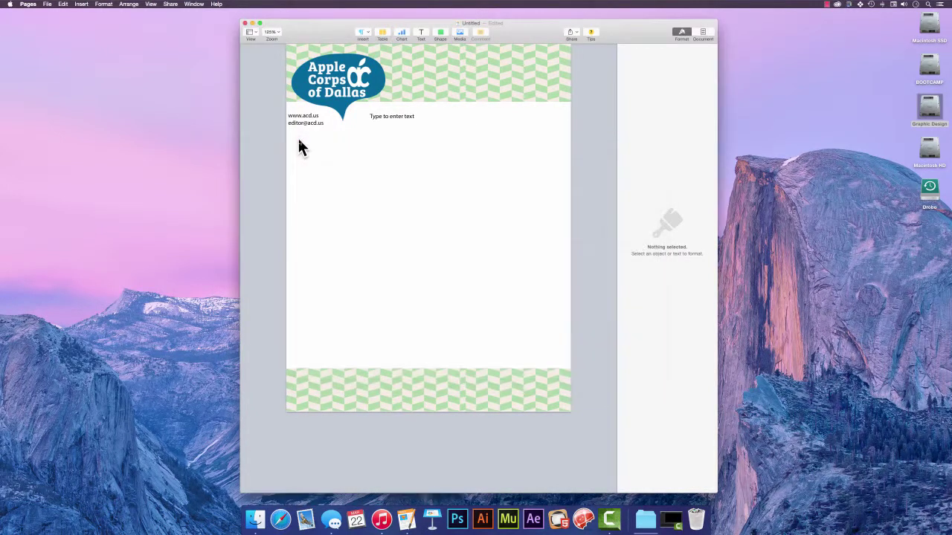
click(245, 23)
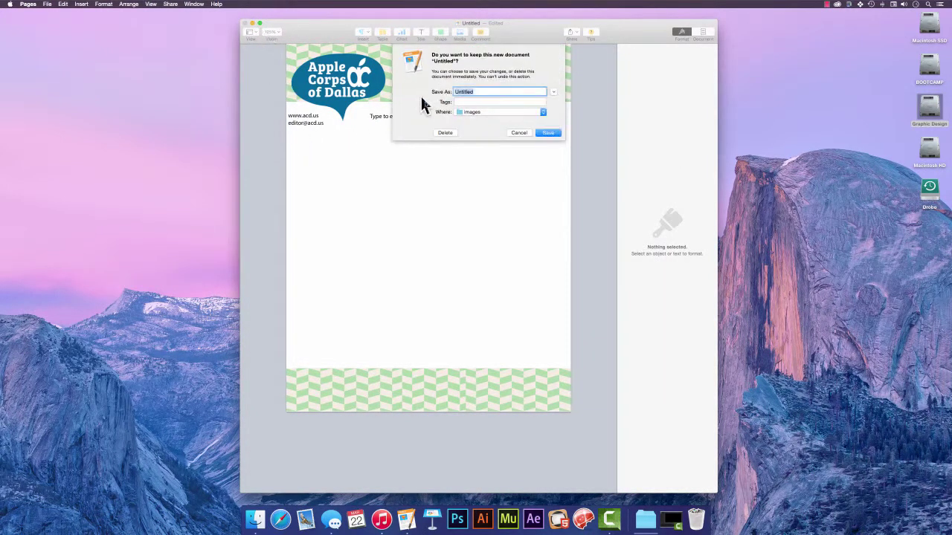
click(447, 132)
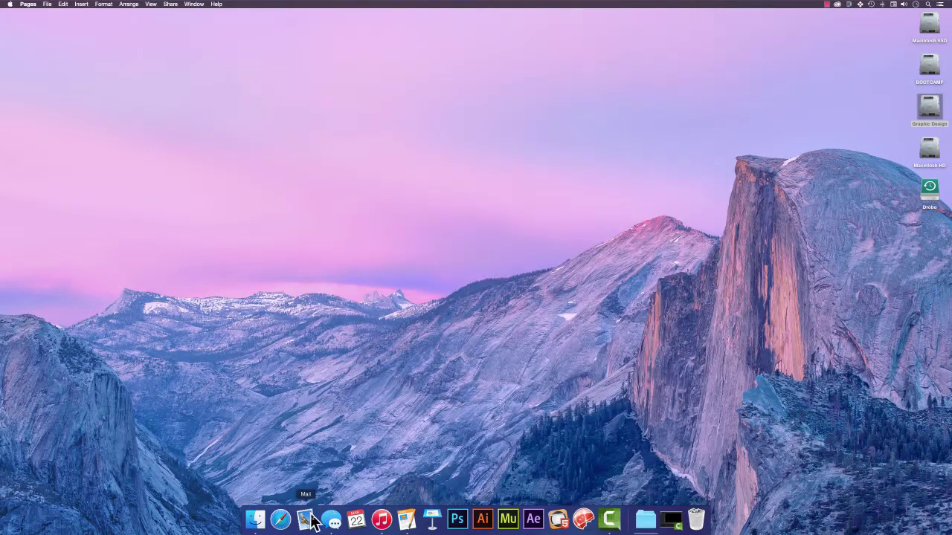
- Create a new Pages document from the ACD Stationary template in My Templates
click(408, 520)
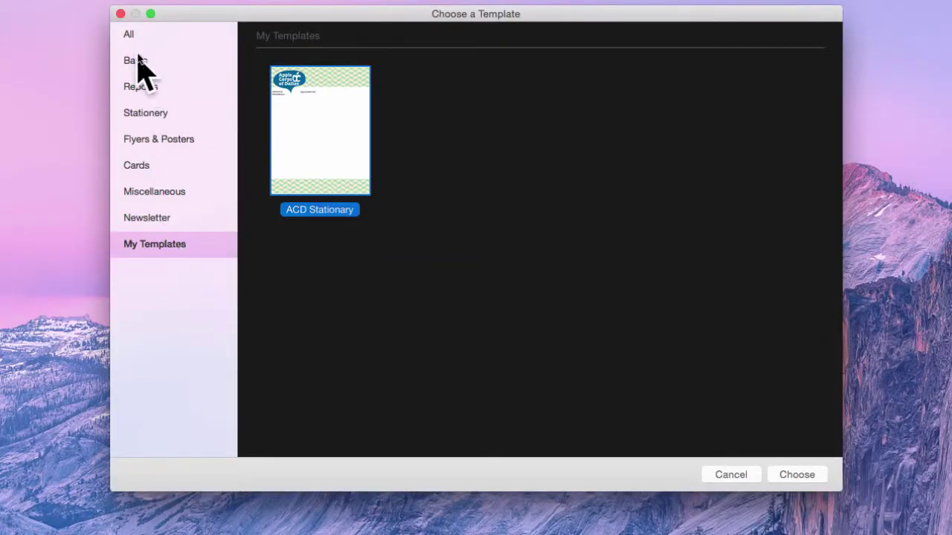
click(134, 253)
double_click(328, 140)
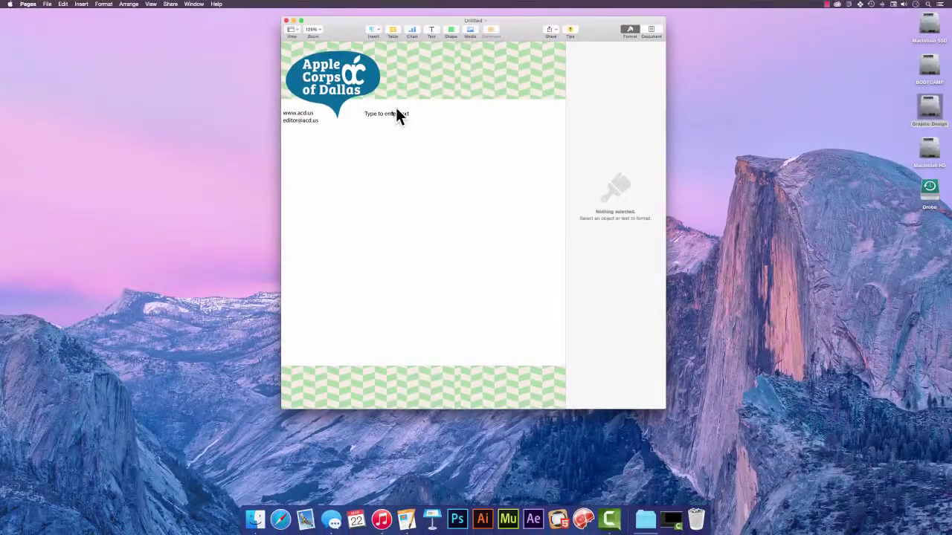
- Replace the placeholder in the main text box with "I can get to typing this document...."
click(385, 113)
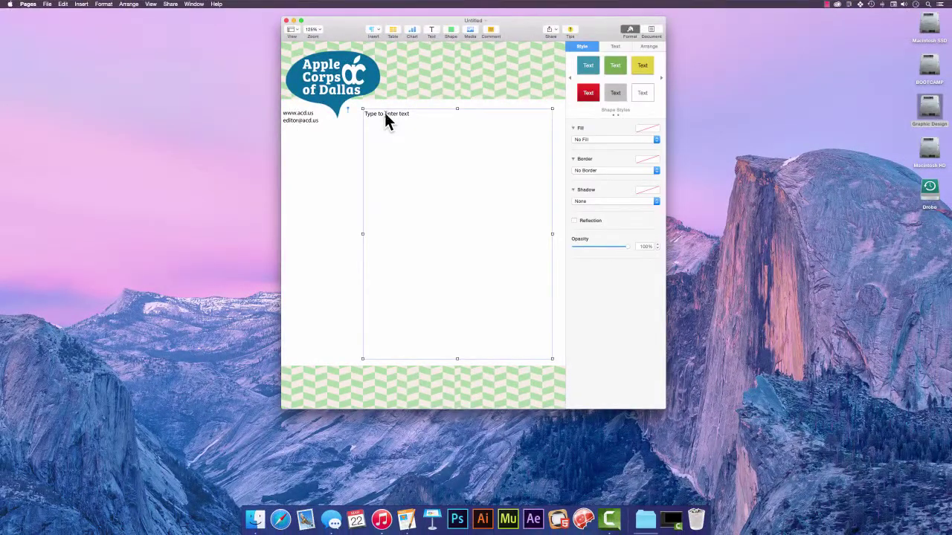
click(385, 113)
text(I can get to typing th)
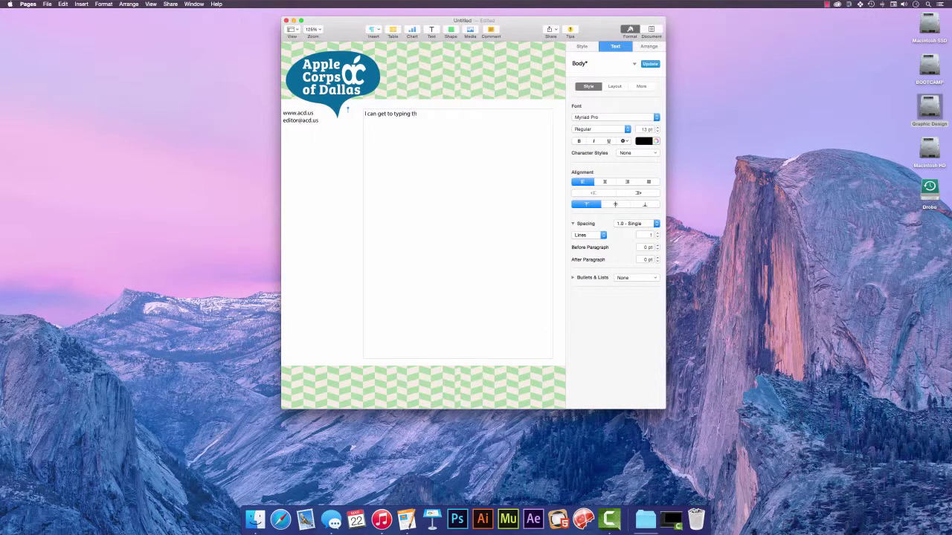
text(is document....)
drag(346, 32, 350, 50)
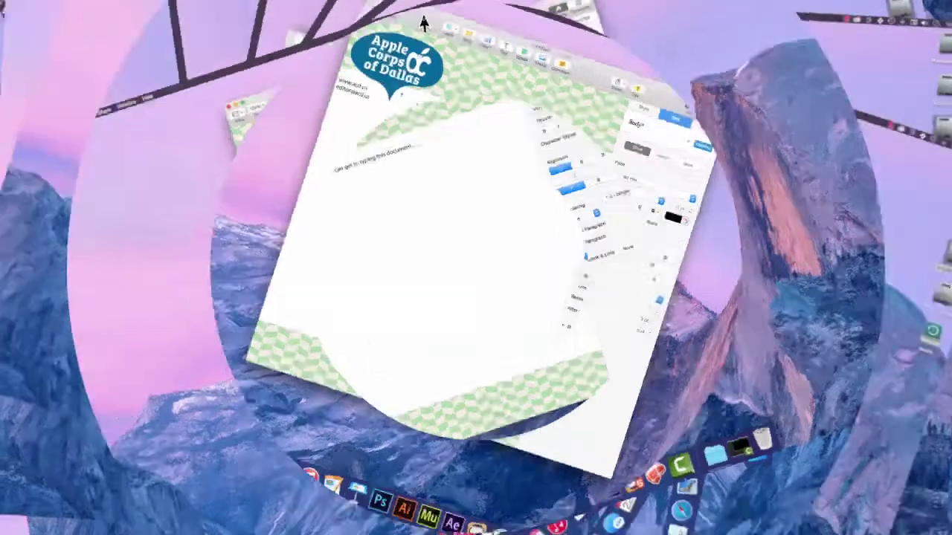